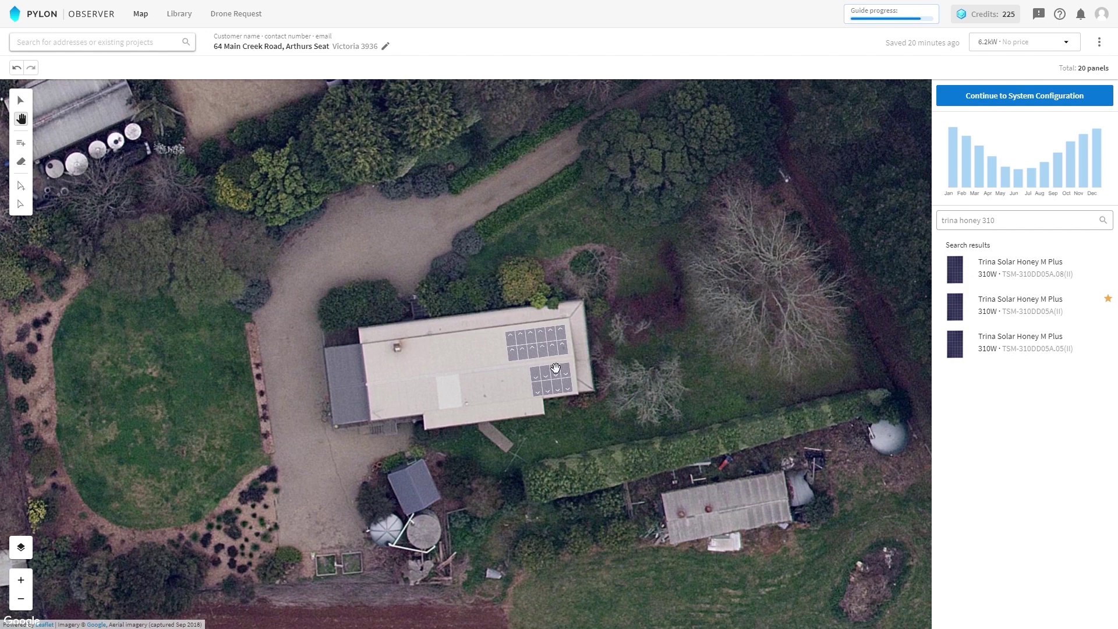
left_click(1034, 97)
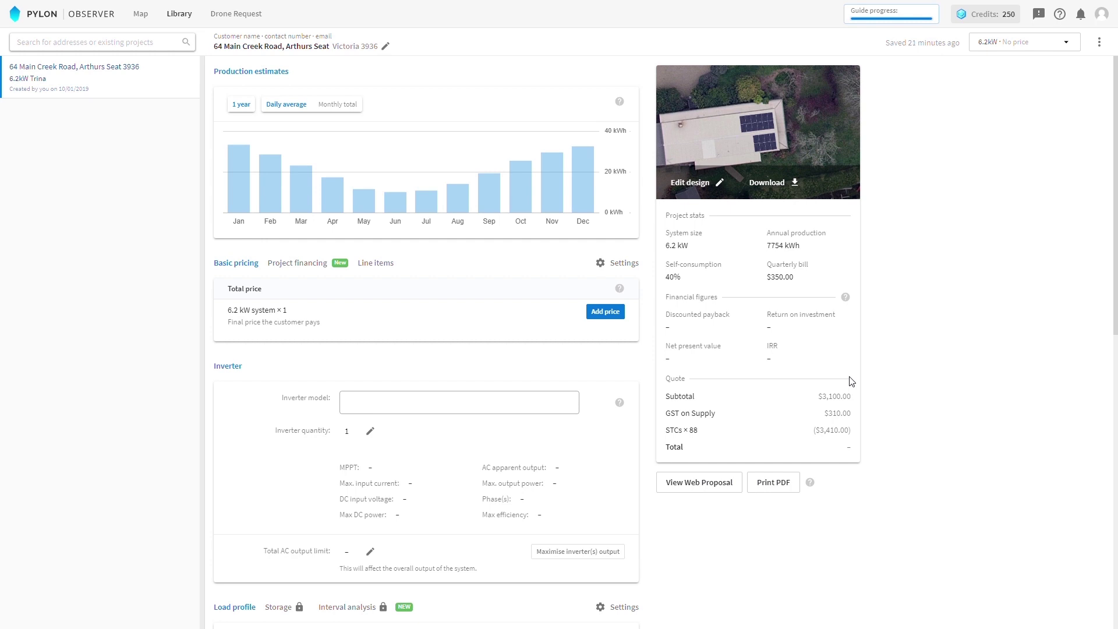
Step: Add a basic total price of $8,218.00 for the 6.2 kW system
left_click(606, 312)
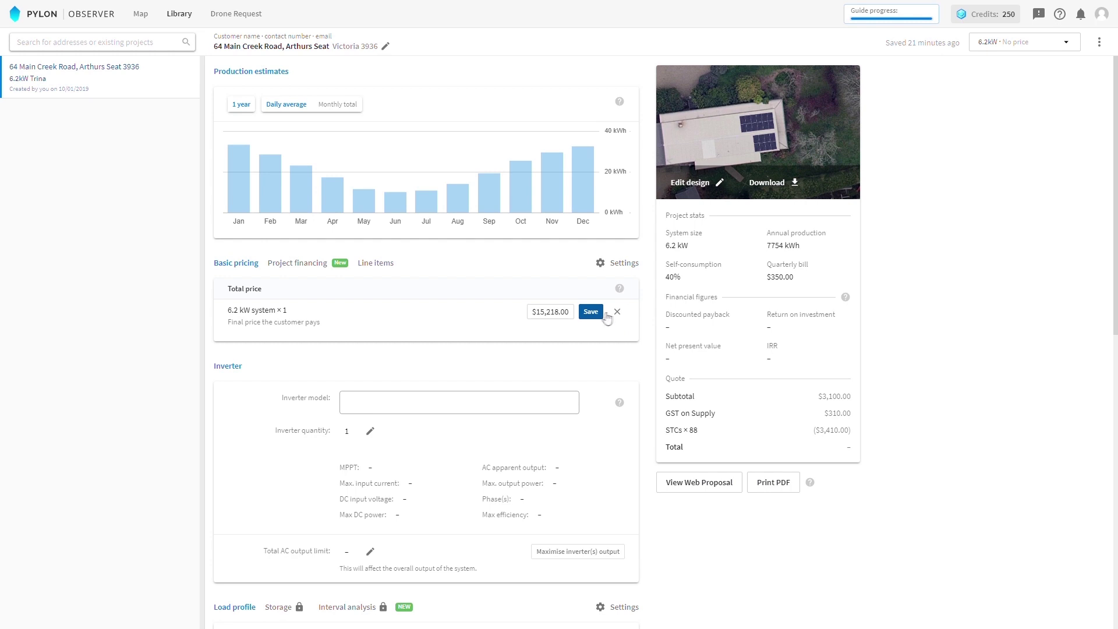
left_click(548, 315)
key("BackSpace")
type("8")
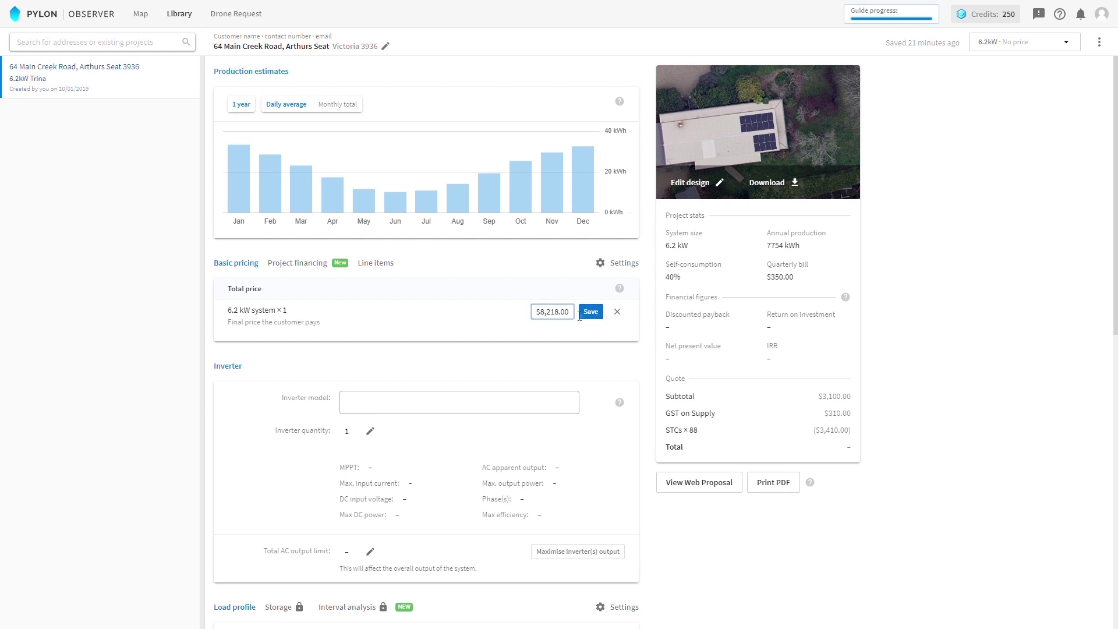
left_click(591, 311)
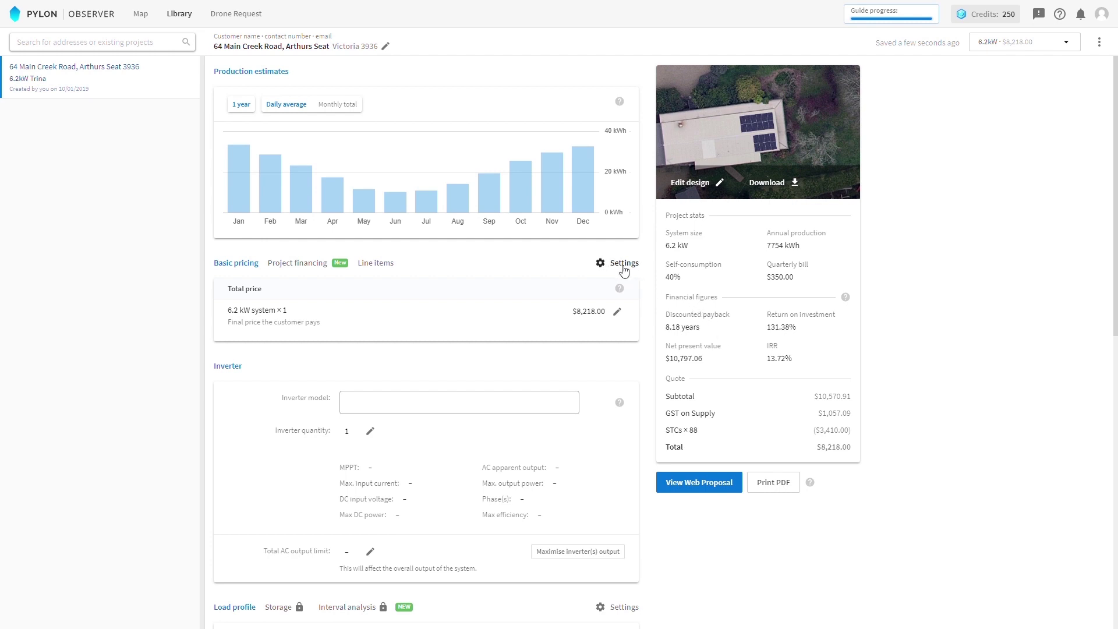
Step: Change the STC price in pricing settings from $38.75 to $36.00
left_click(624, 264)
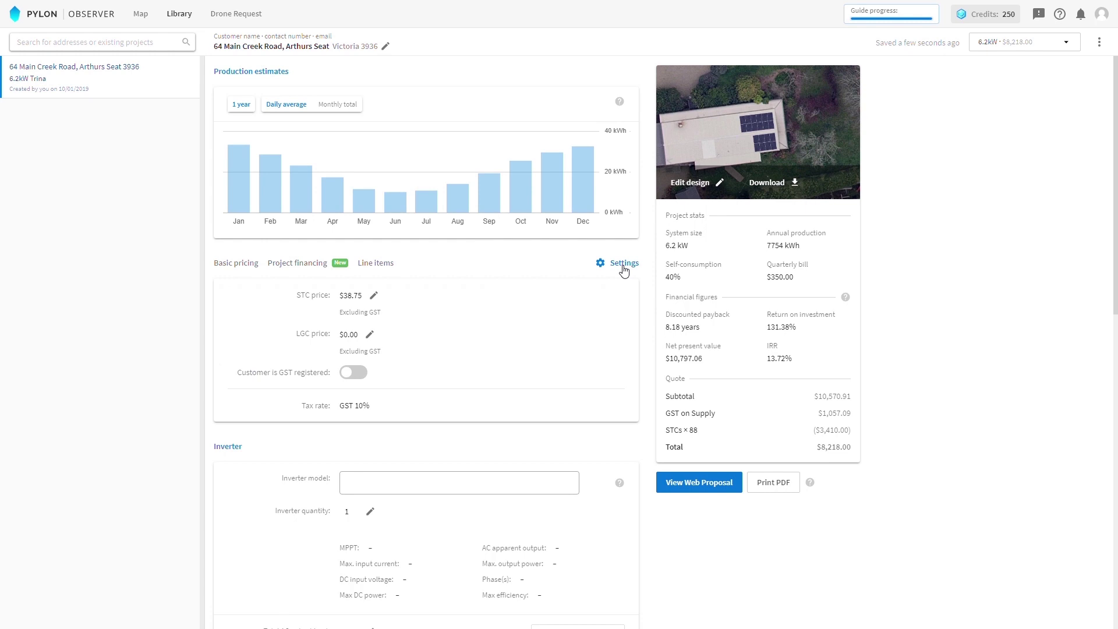
left_click(375, 296)
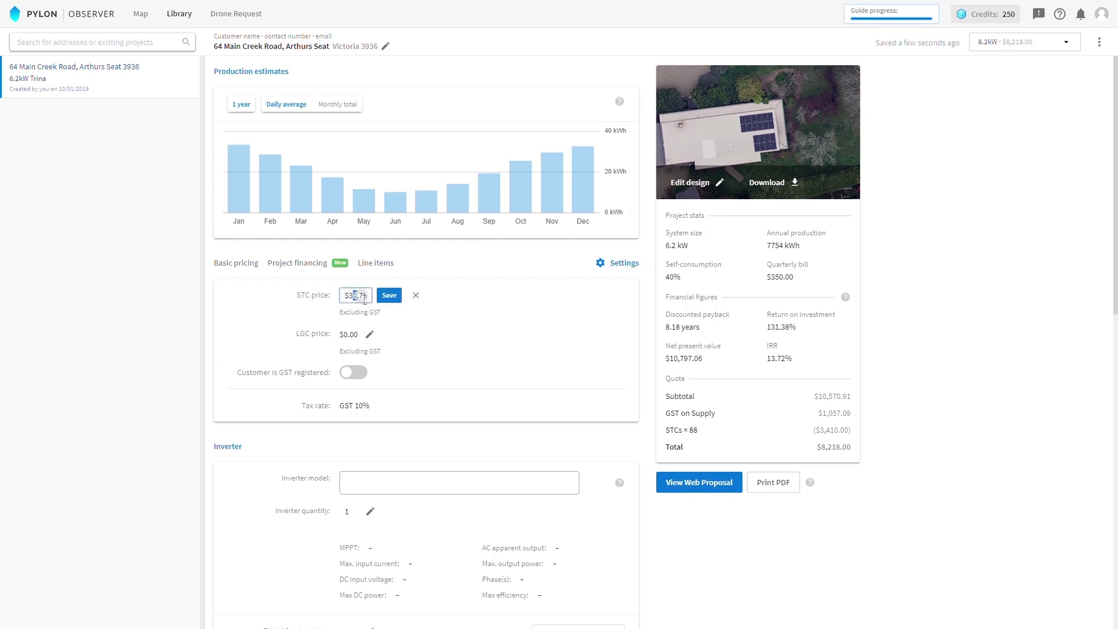
left_click_drag(353, 301, 374, 301)
type("6")
left_click(381, 296)
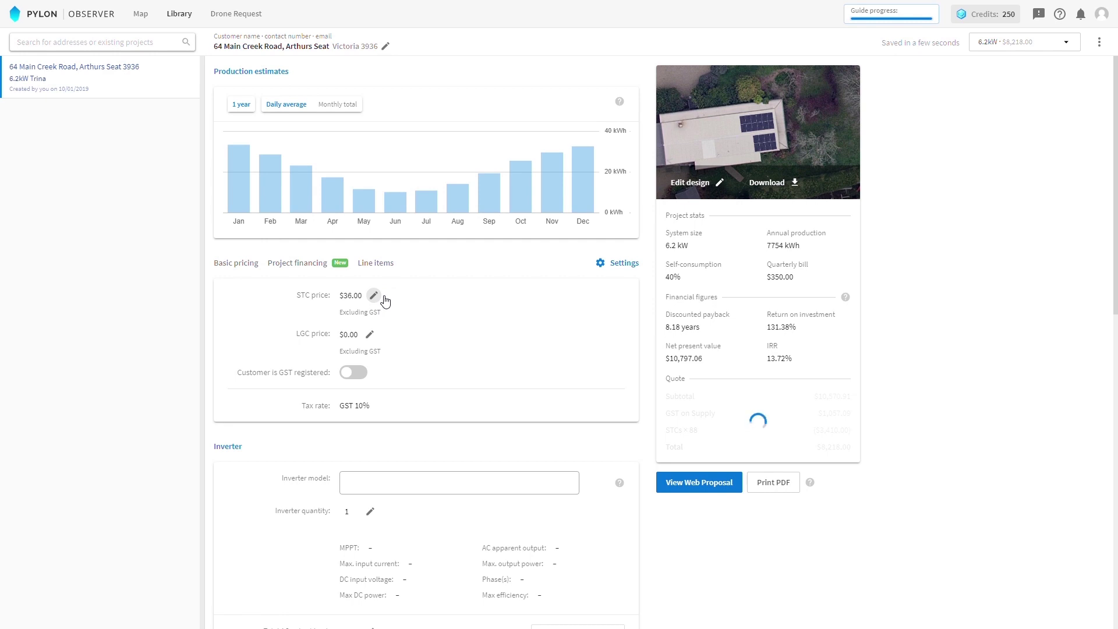
scroll(384, 302, "down", 3)
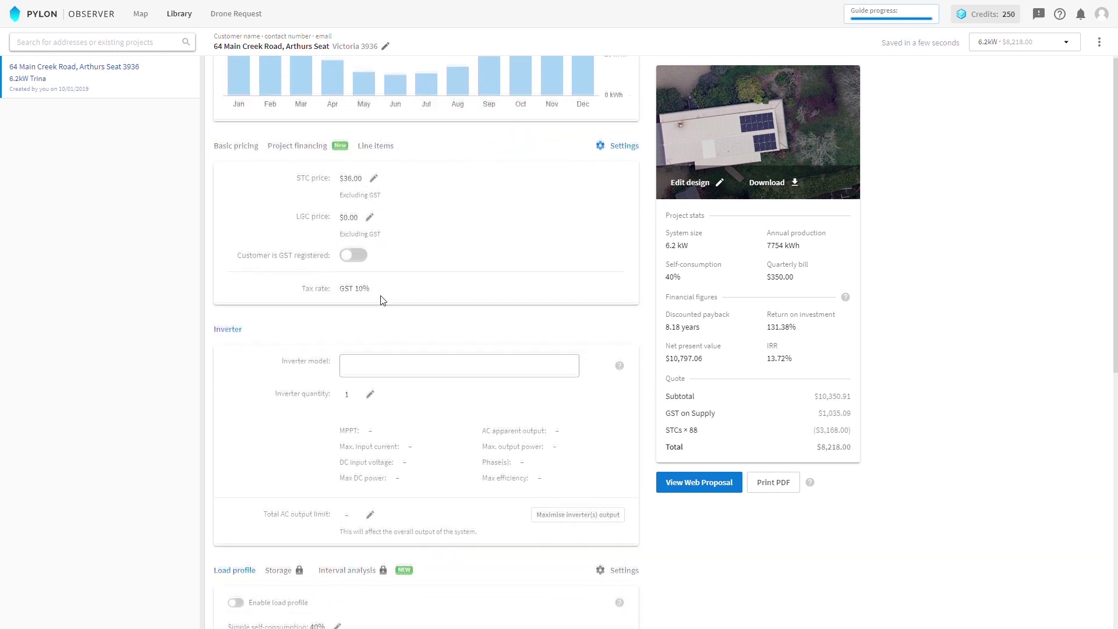
scroll(382, 300, "down", 3)
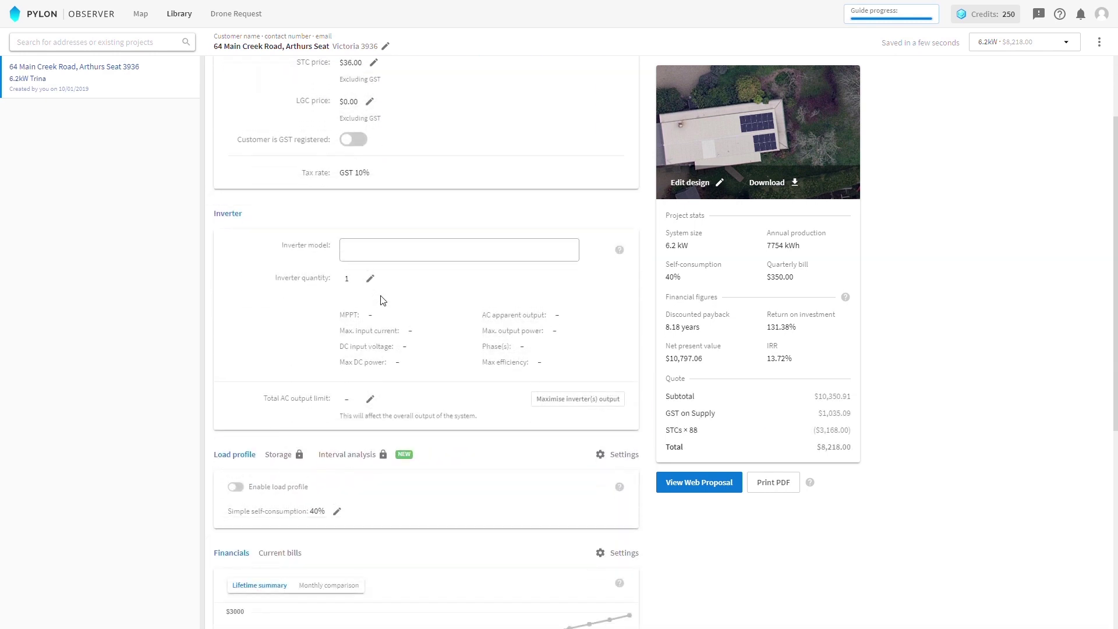
Step: Search for and select the Fronius Symo 7.0-3-M 7000 W inverter model
left_click(378, 258)
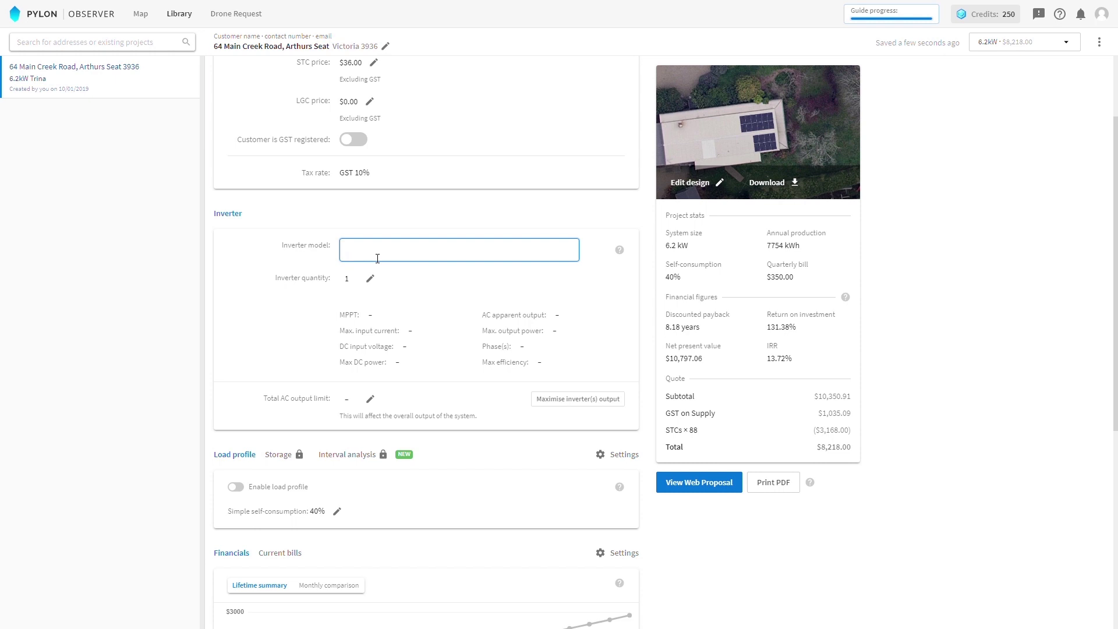
type("fronius")
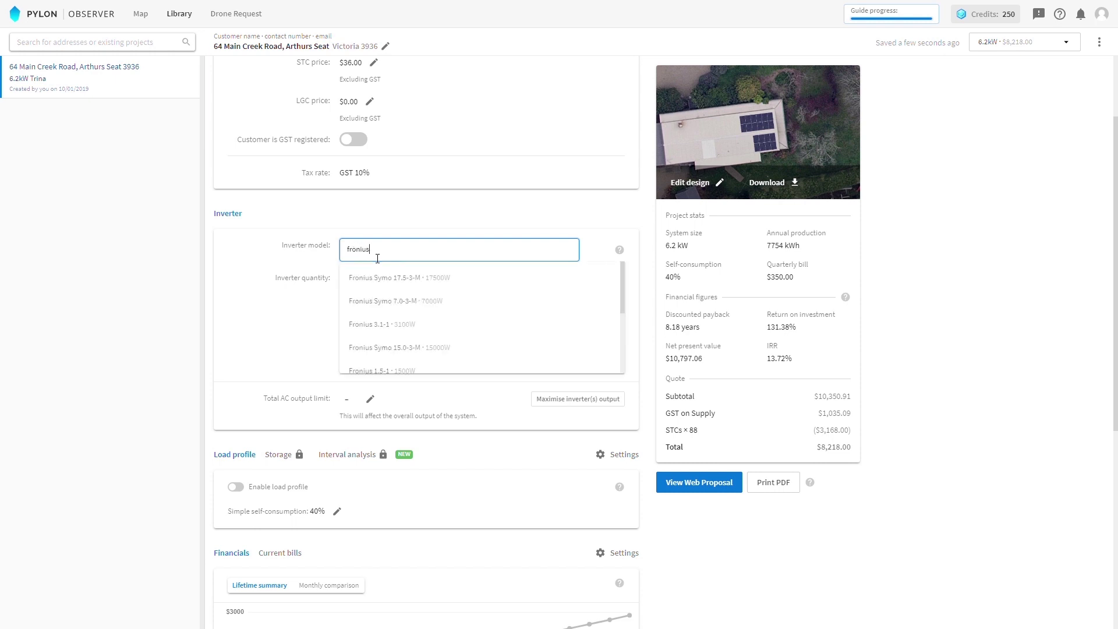
type(" symo")
type(" 7")
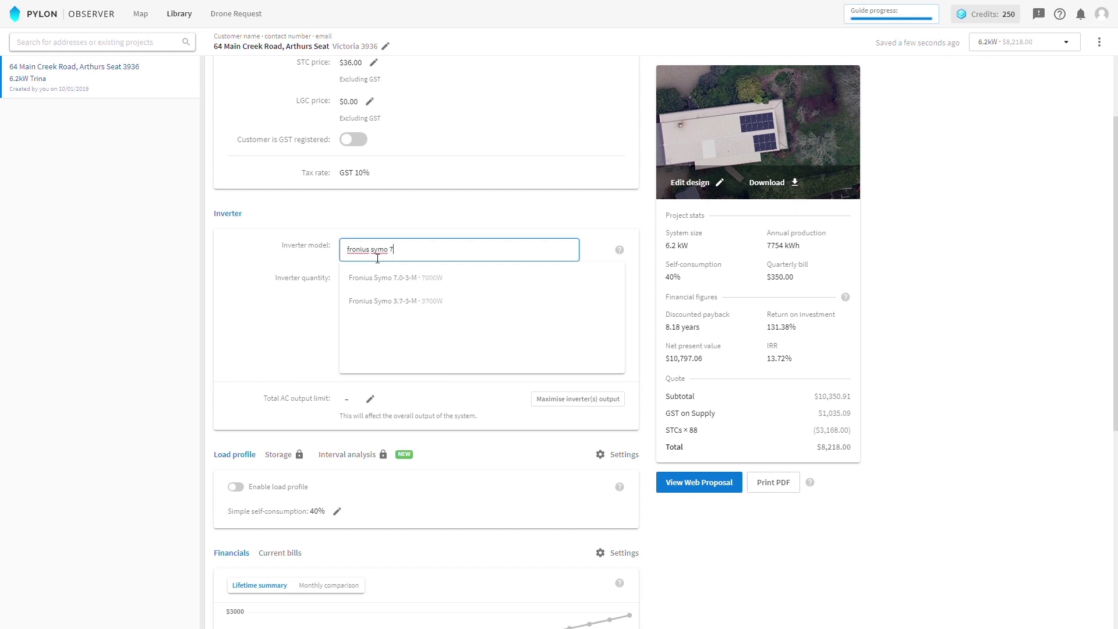
left_click(414, 278)
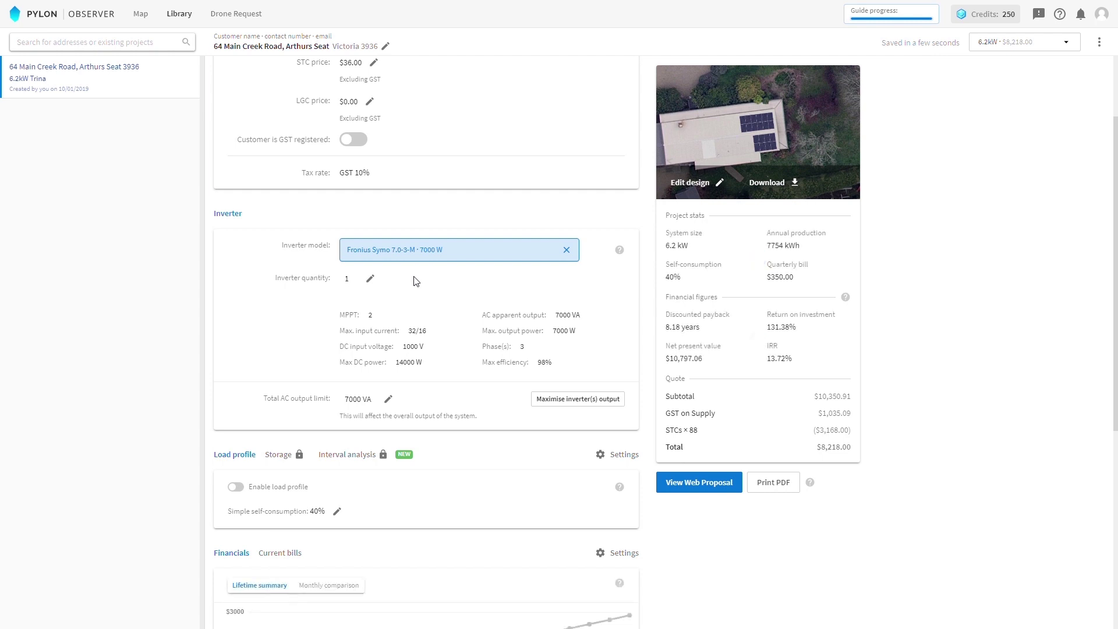
scroll(551, 523, "down", 1)
scroll(551, 522, "down", 1)
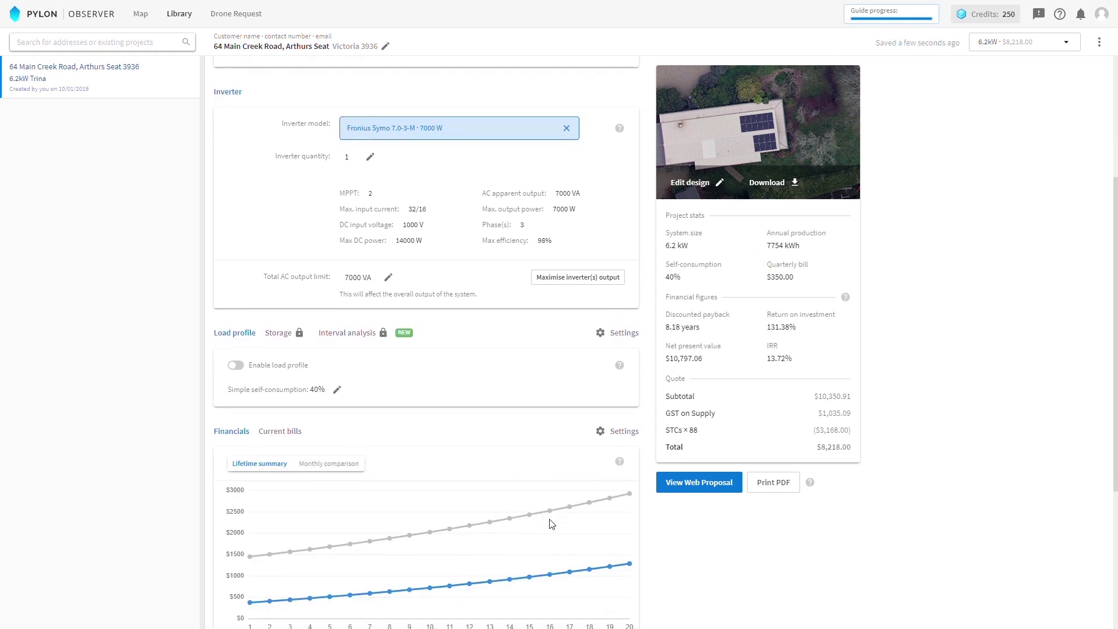
scroll(551, 523, "down", 1)
scroll(551, 523, "down", 1)
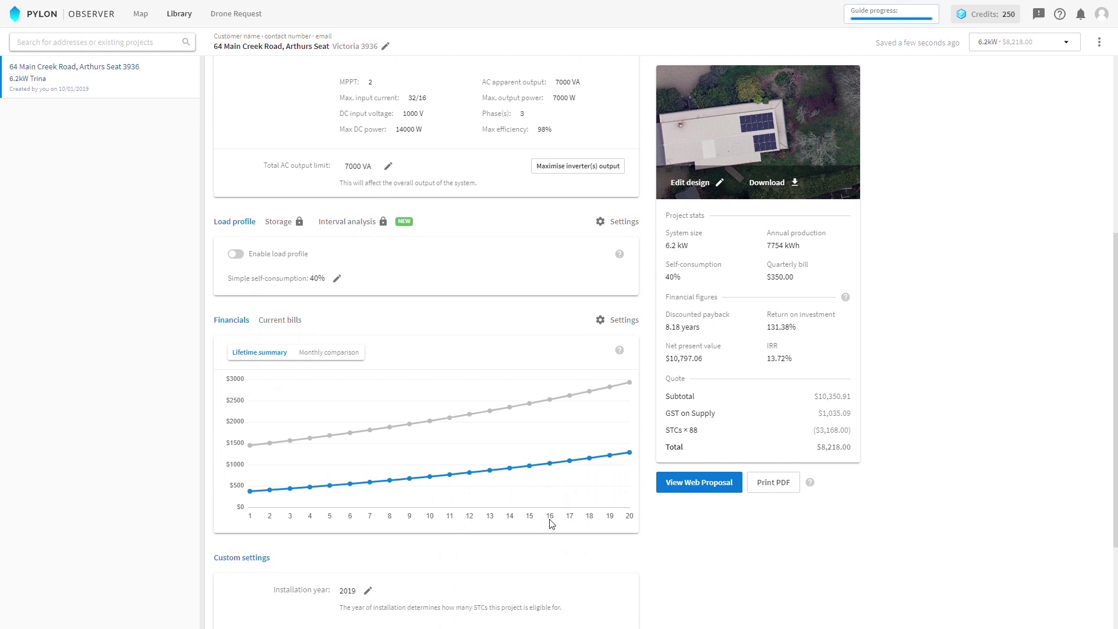
Step: Set simple self-consumption to 50%
left_click(336, 279)
left_click_drag(320, 283, 319, 286)
type("50")
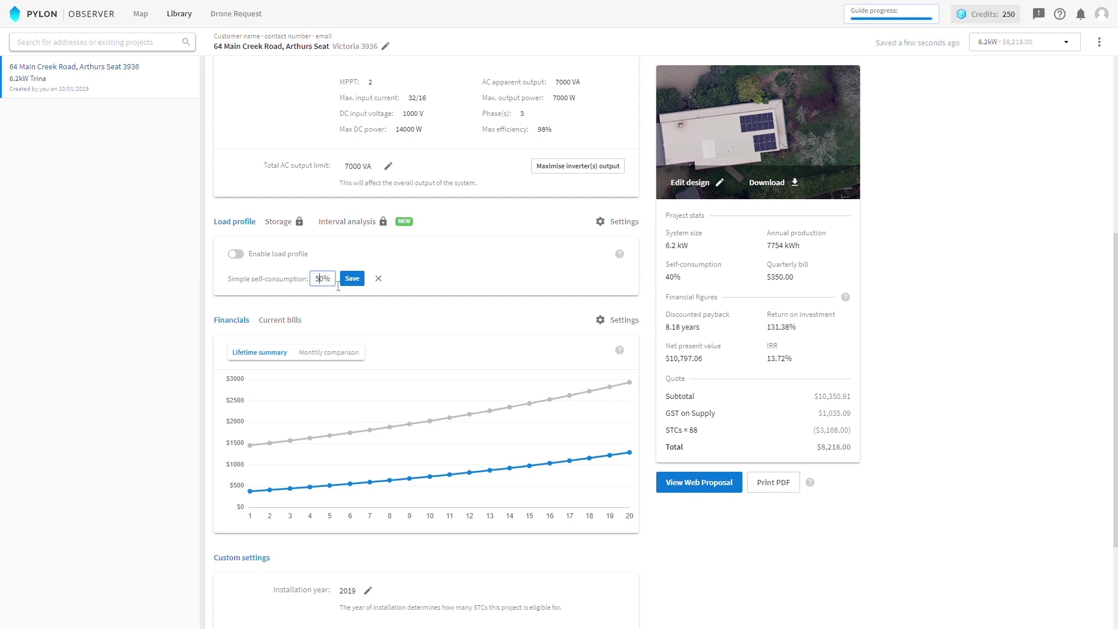
left_click(352, 278)
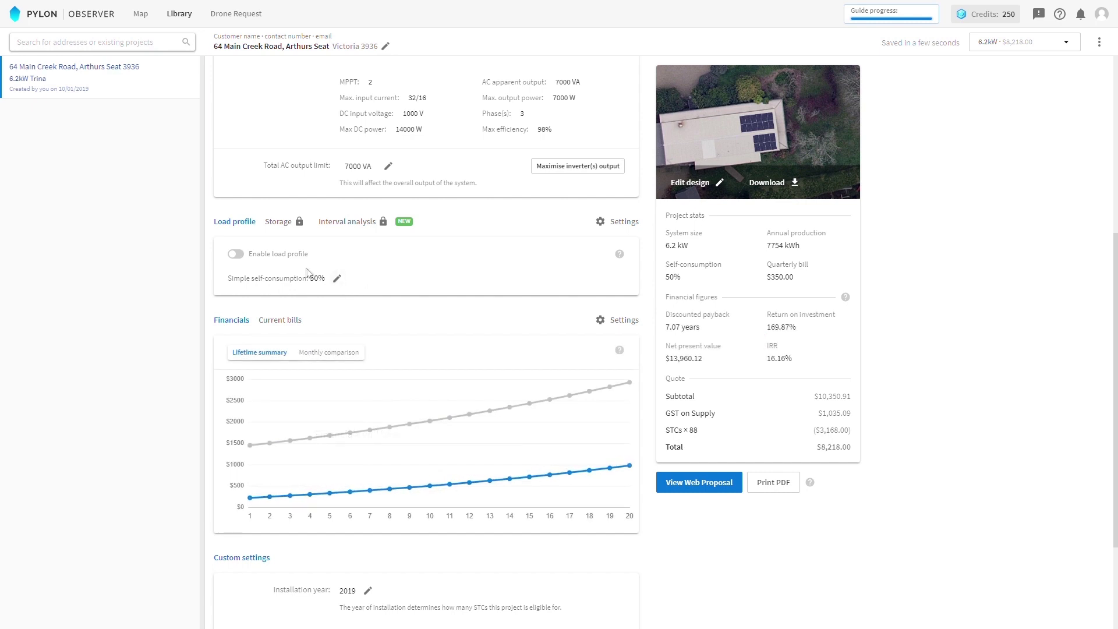
Step: Enable the detailed household load profile with four occupants
left_click(236, 255)
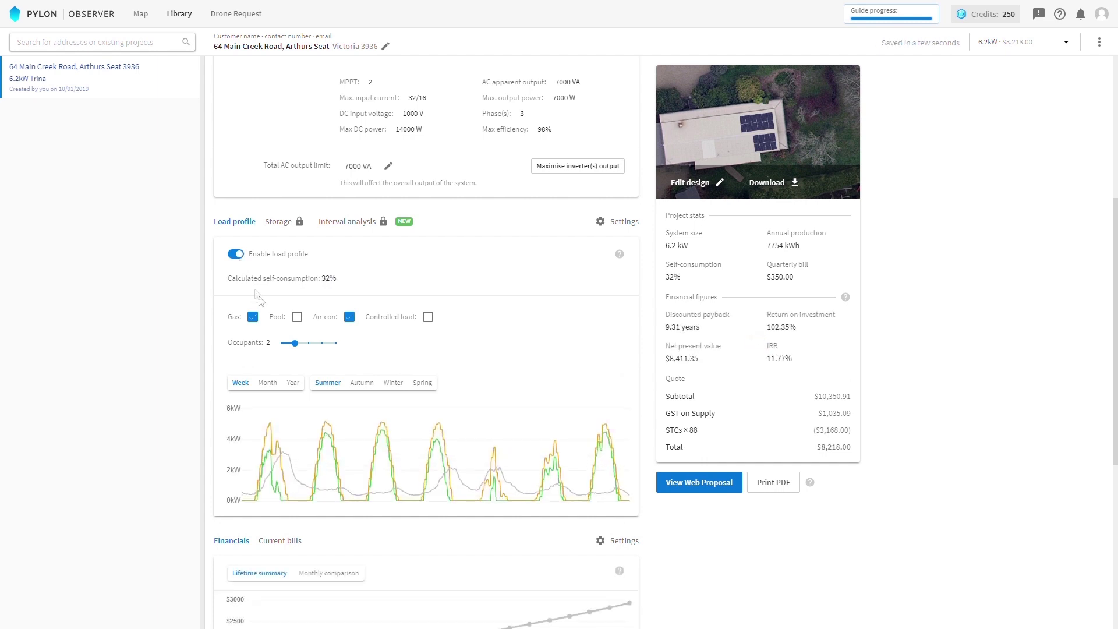
left_click_drag(294, 343, 325, 346)
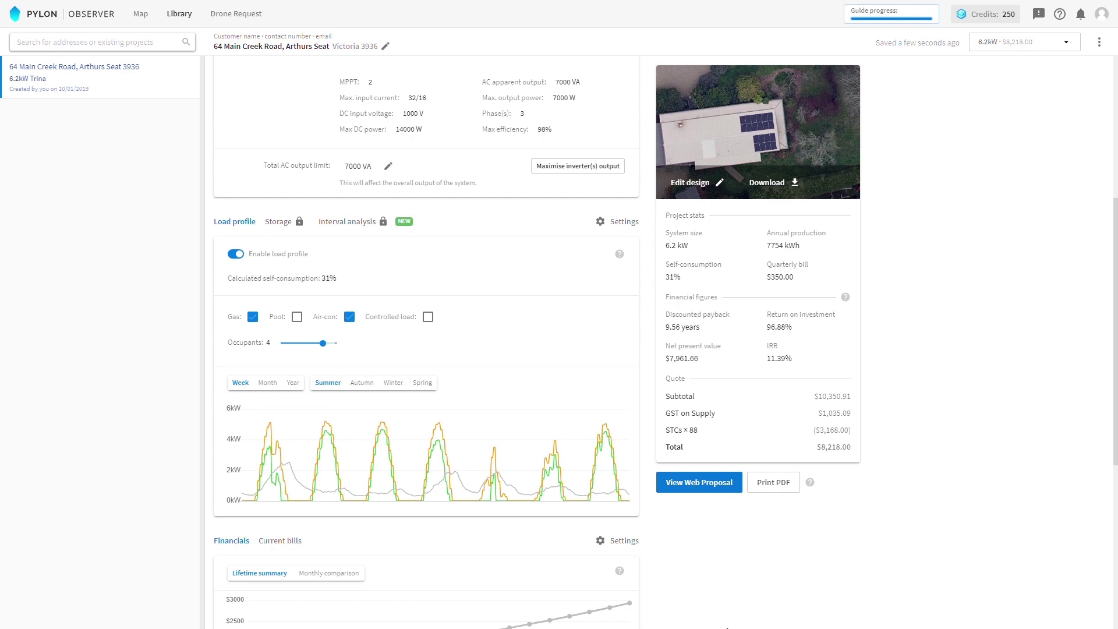
left_click(626, 222)
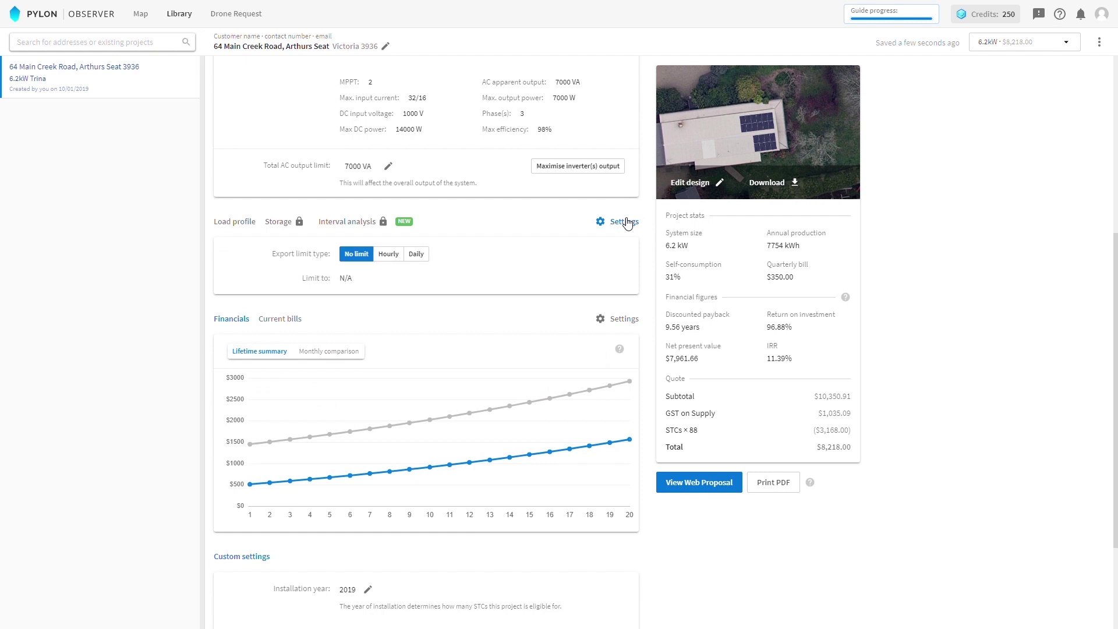
Step: Choose an hourly export limit type with a 5 kW limit
left_click(391, 254)
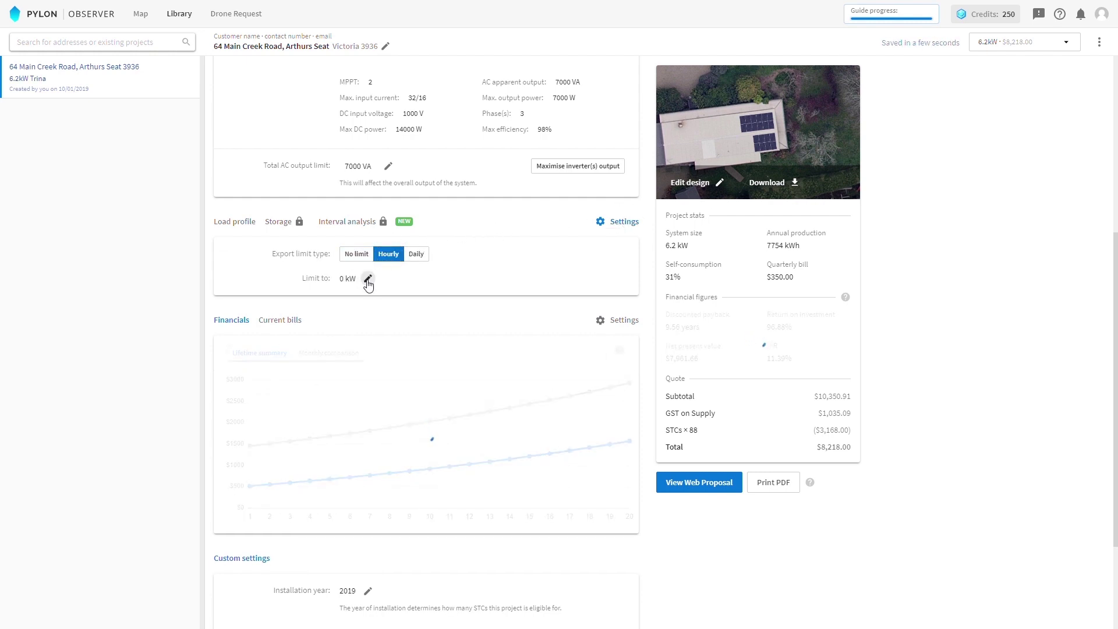
left_click(368, 279)
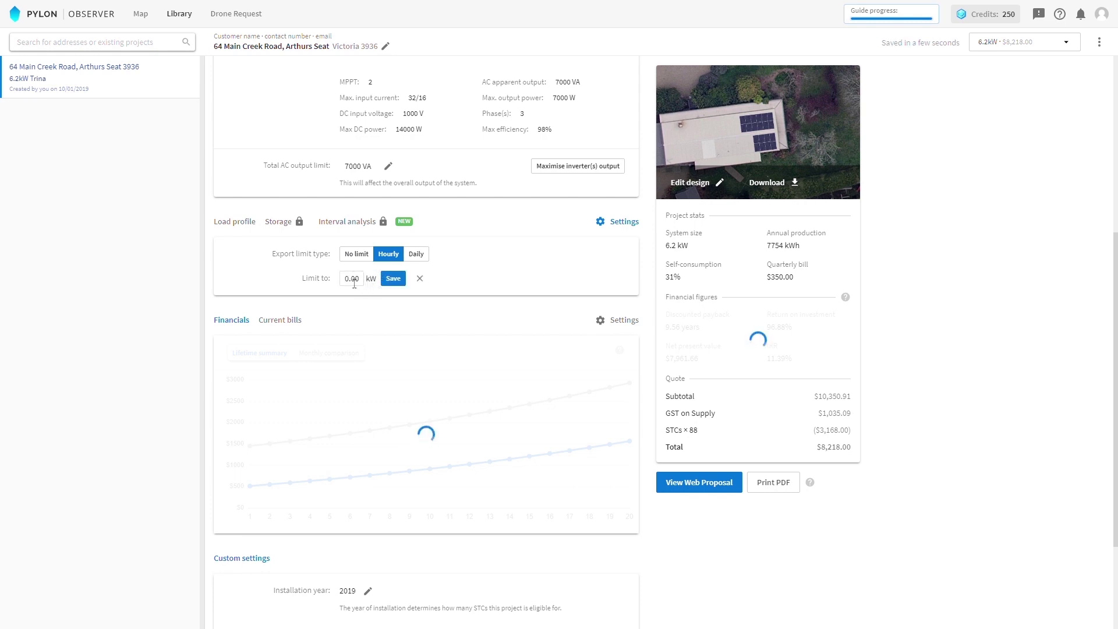
double_click(348, 279)
type("5")
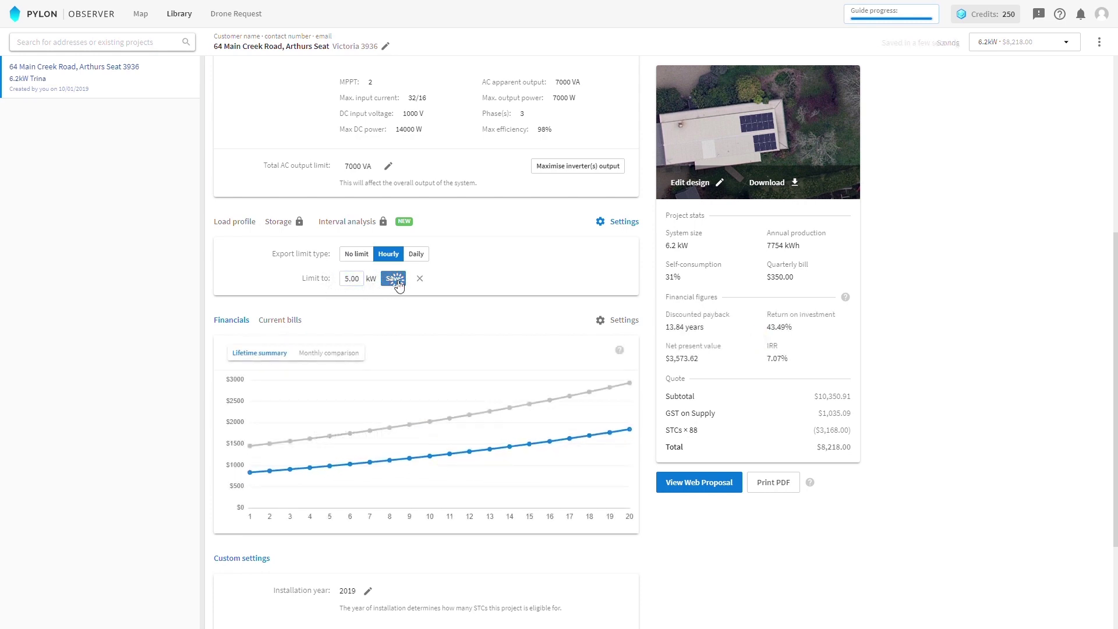
left_click(393, 279)
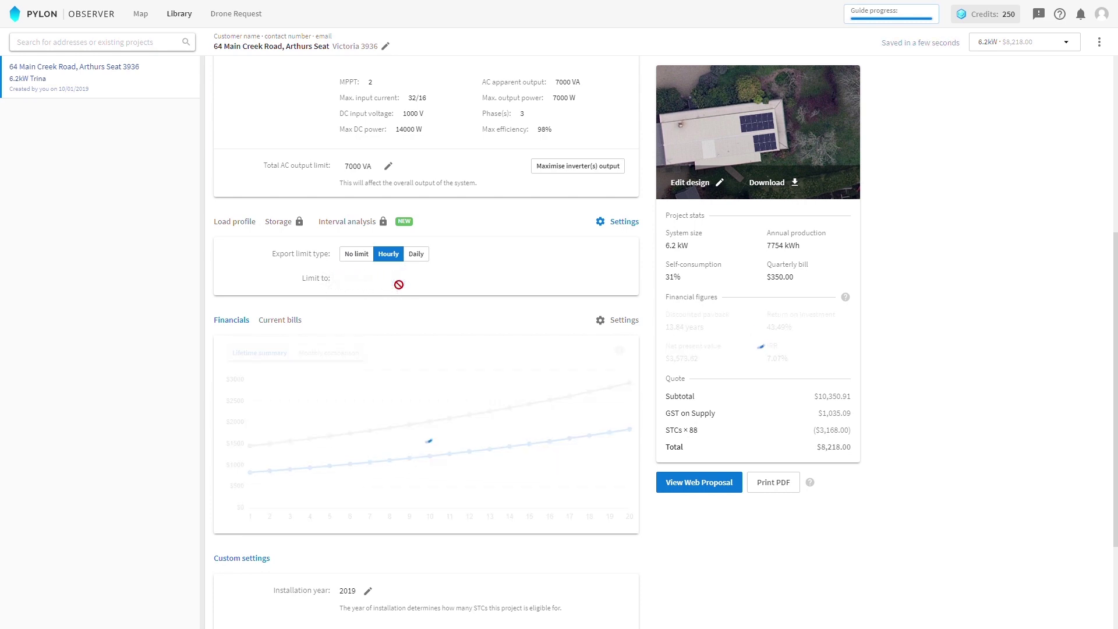
left_click(242, 224)
scroll(246, 226, "down", 2)
scroll(246, 226, "down", 2)
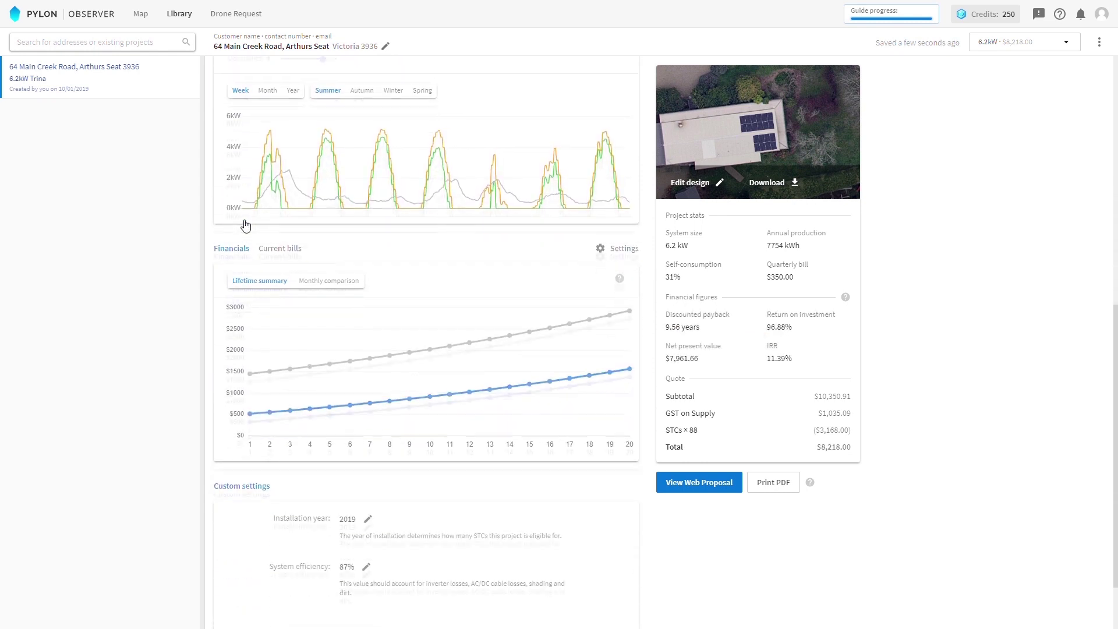
Step: Set the current quarterly bill to $500.00
left_click(282, 248)
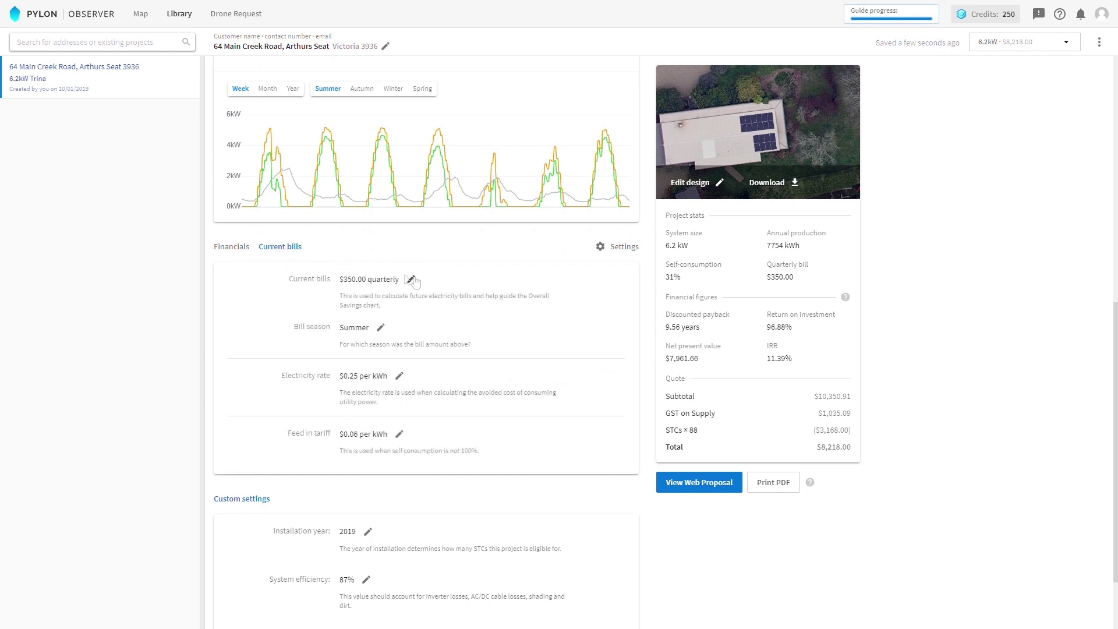
left_click(411, 279)
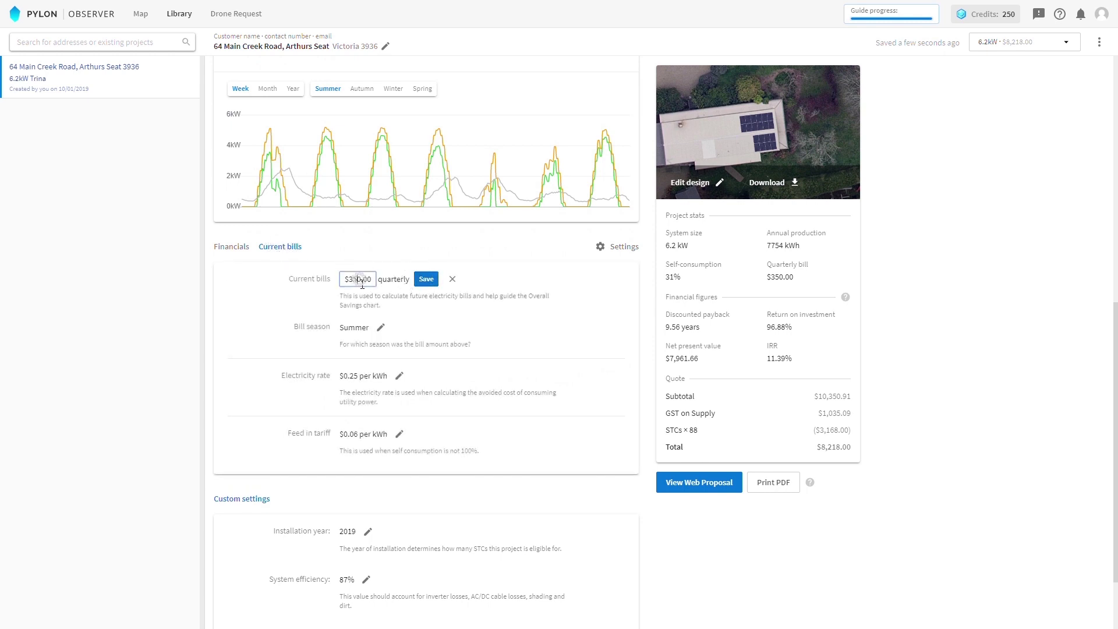
left_click_drag(356, 279, 347, 280)
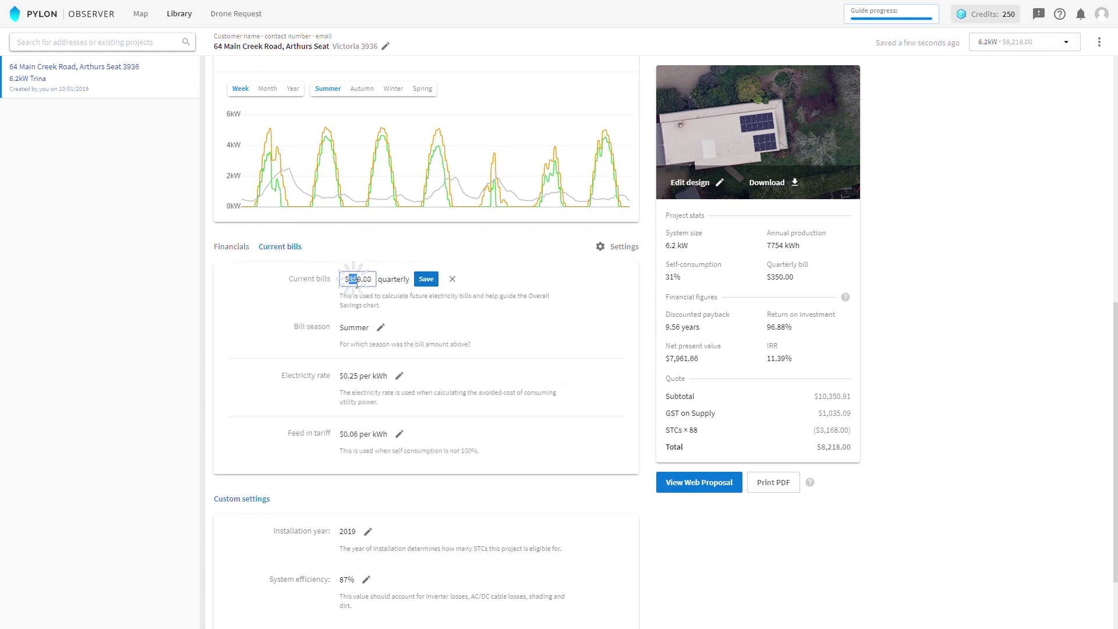
type("0")
left_click(435, 282)
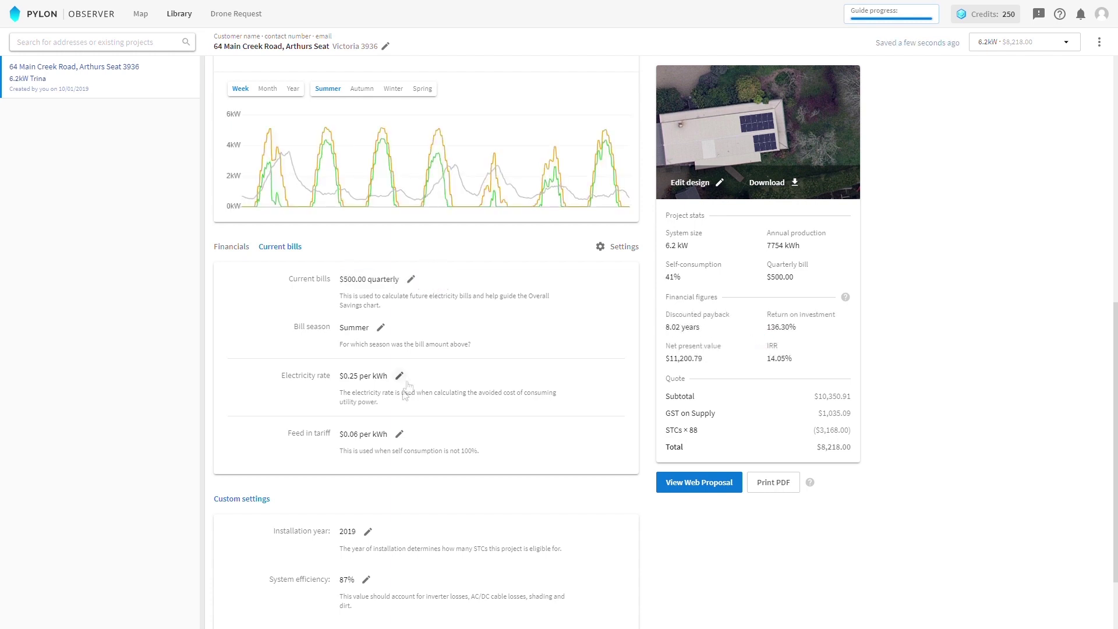
Step: Set the feed-in tariff to $0.12 per kWh
left_click(400, 434)
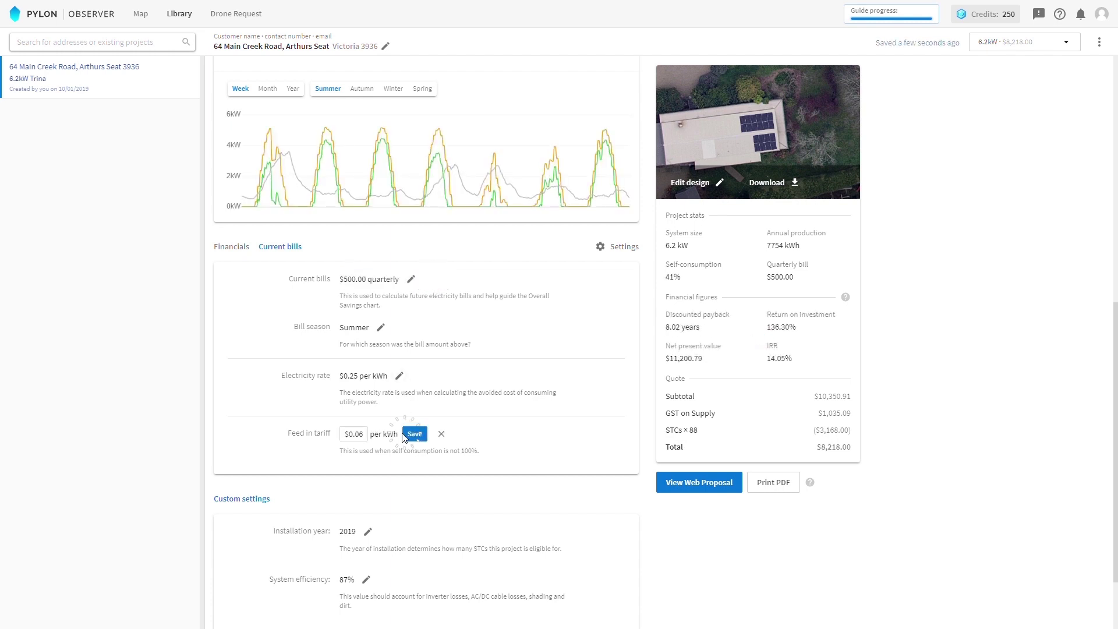
double_click(359, 436)
type("0.12")
left_click(414, 434)
scroll(414, 438, "down", 2)
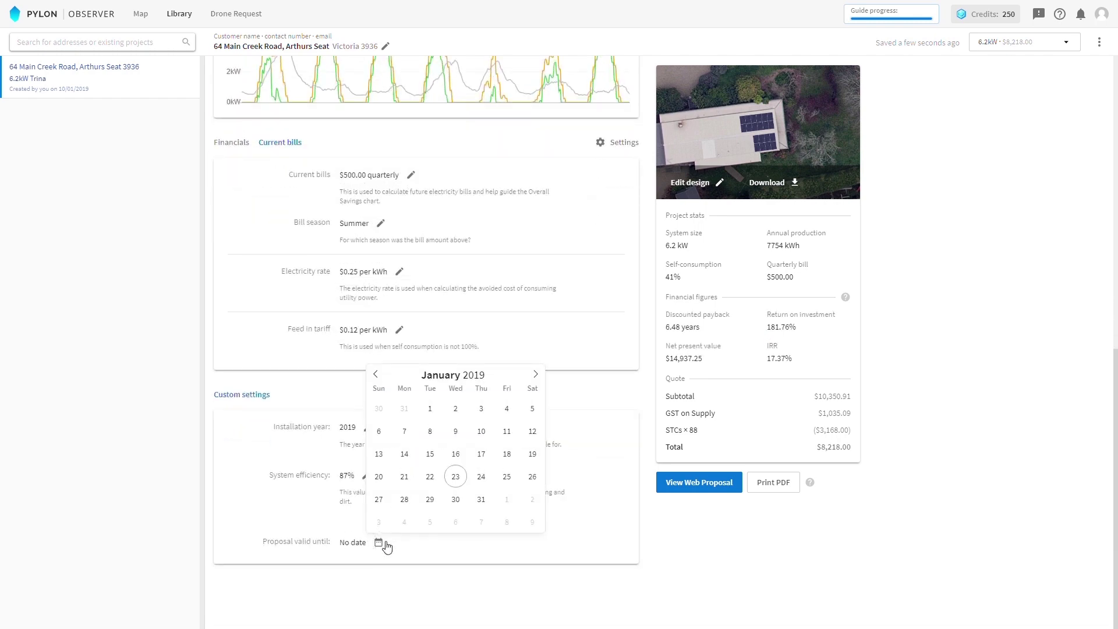
Step: Pick 6 February 2019 as the proposal valid-until date
left_click(455, 522)
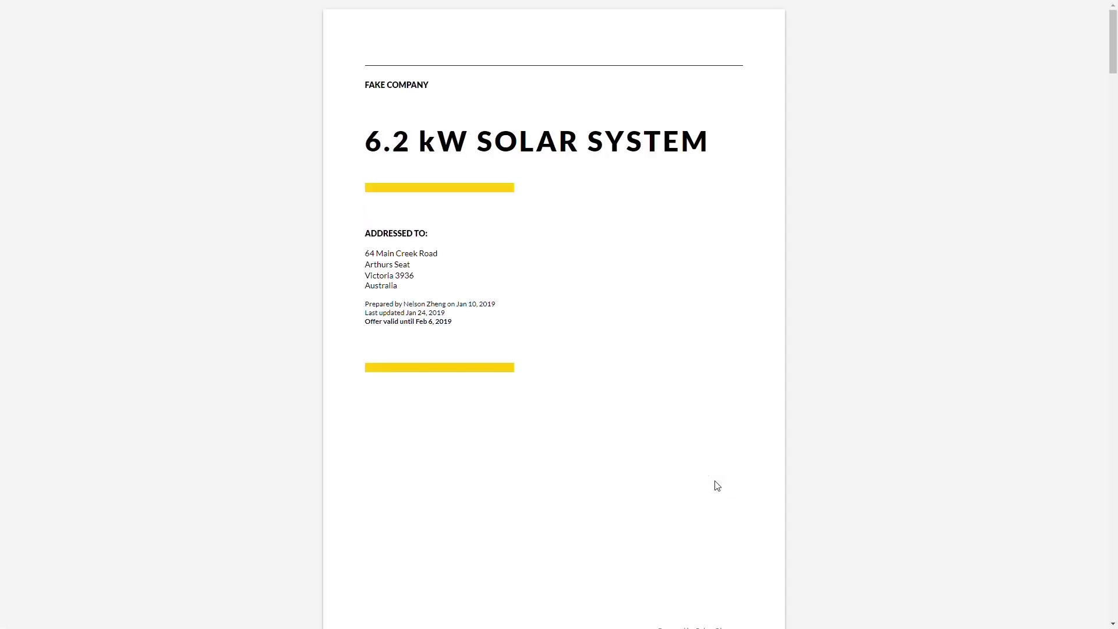
scroll(716, 486, "down", 1)
scroll(716, 487, "down", 1)
scroll(717, 485, "down", 1)
scroll(716, 486, "down", 2)
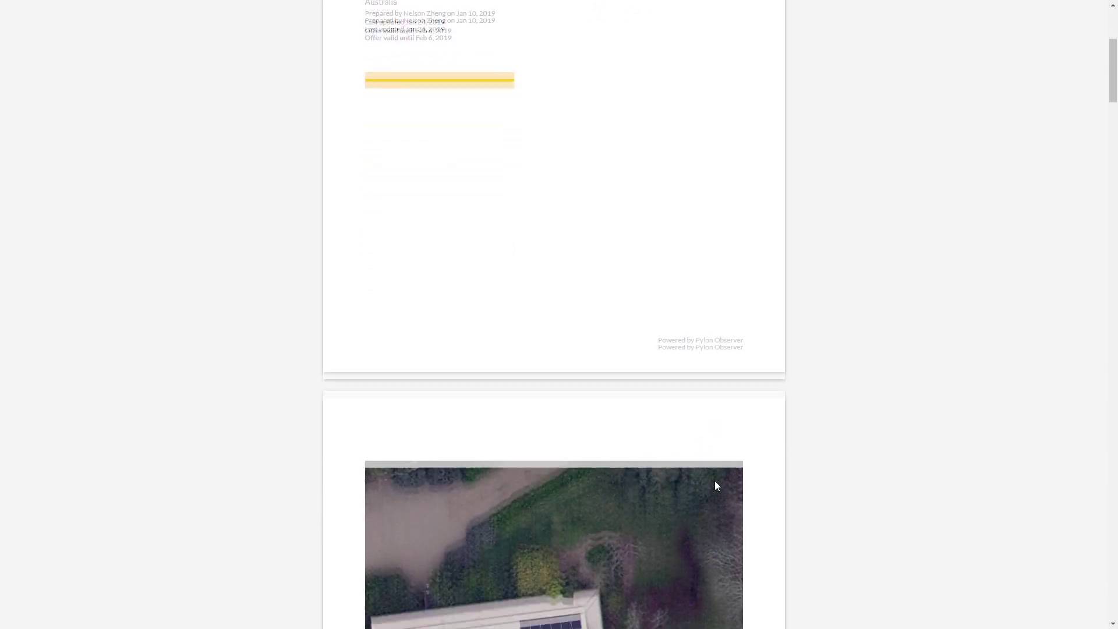
scroll(718, 486, "down", 1)
scroll(717, 485, "down", 1)
scroll(717, 486, "down", 1)
scroll(717, 485, "down", 2)
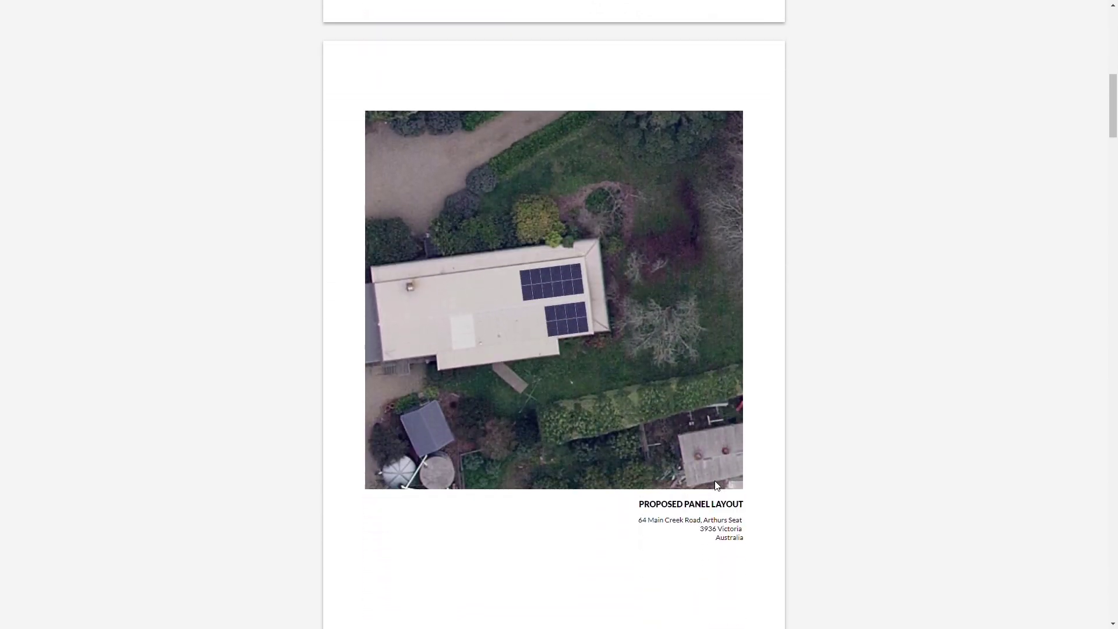
scroll(716, 487, "down", 2)
scroll(717, 486, "down", 3)
scroll(716, 486, "down", 1)
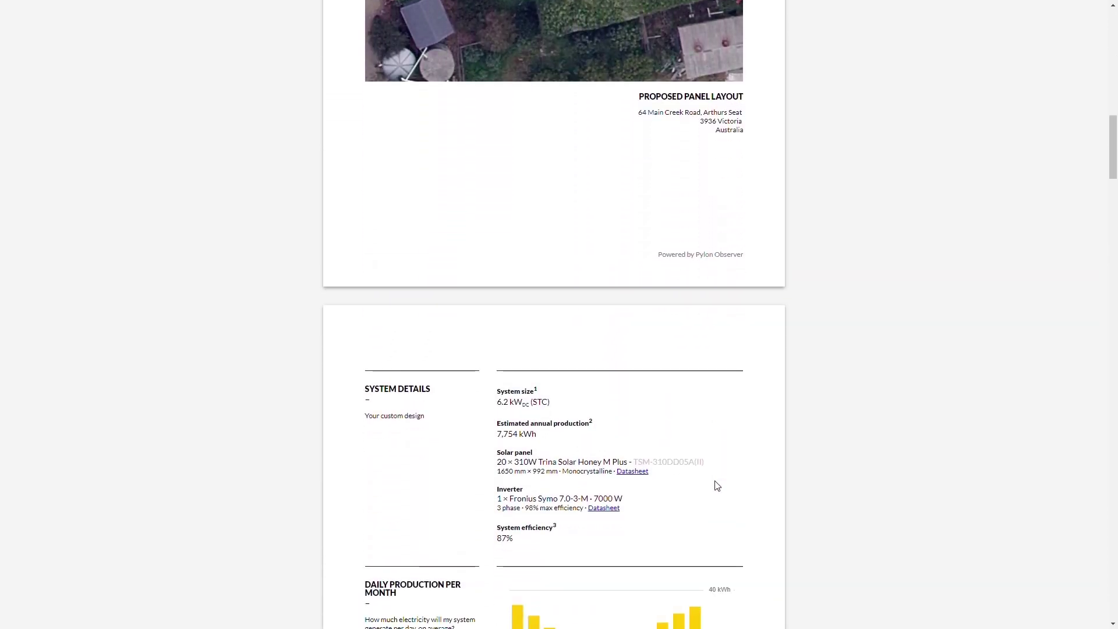
scroll(717, 487, "down", 1)
scroll(717, 487, "down", 2)
scroll(717, 486, "down", 1)
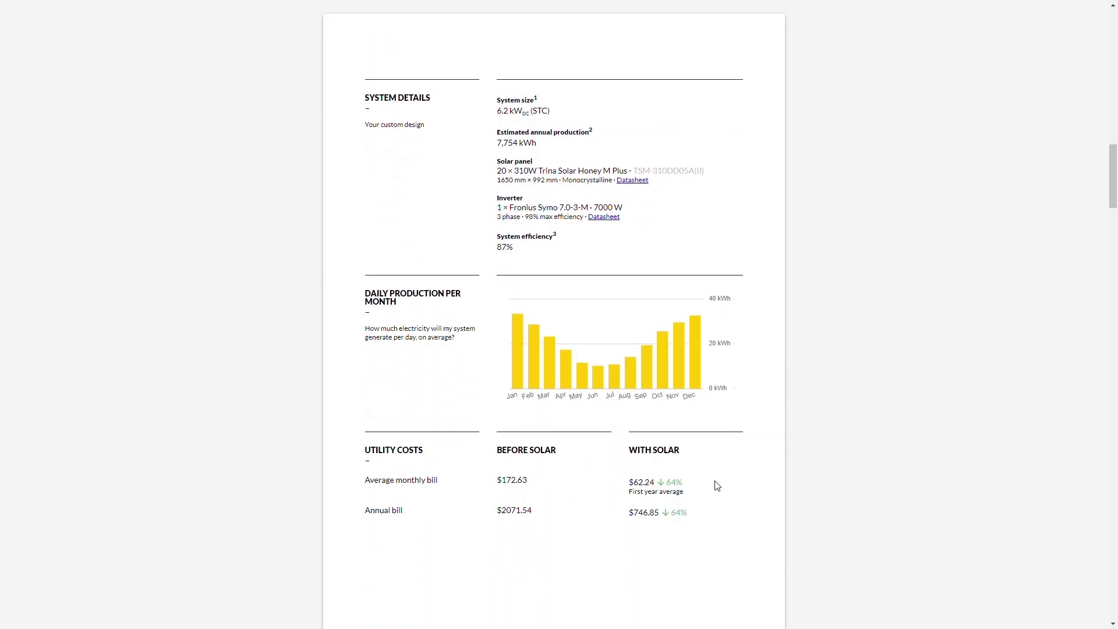
scroll(716, 485, "down", 2)
scroll(717, 486, "down", 2)
scroll(716, 486, "down", 1)
scroll(717, 485, "down", 1)
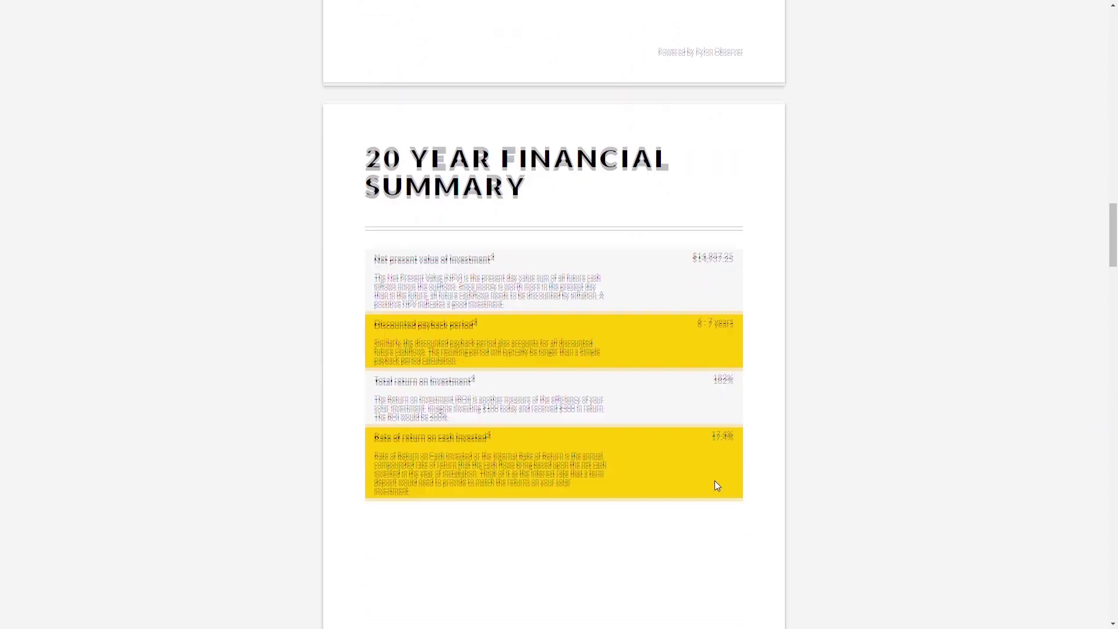
scroll(717, 486, "down", 1)
scroll(717, 486, "down", 2)
scroll(717, 486, "down", 2)
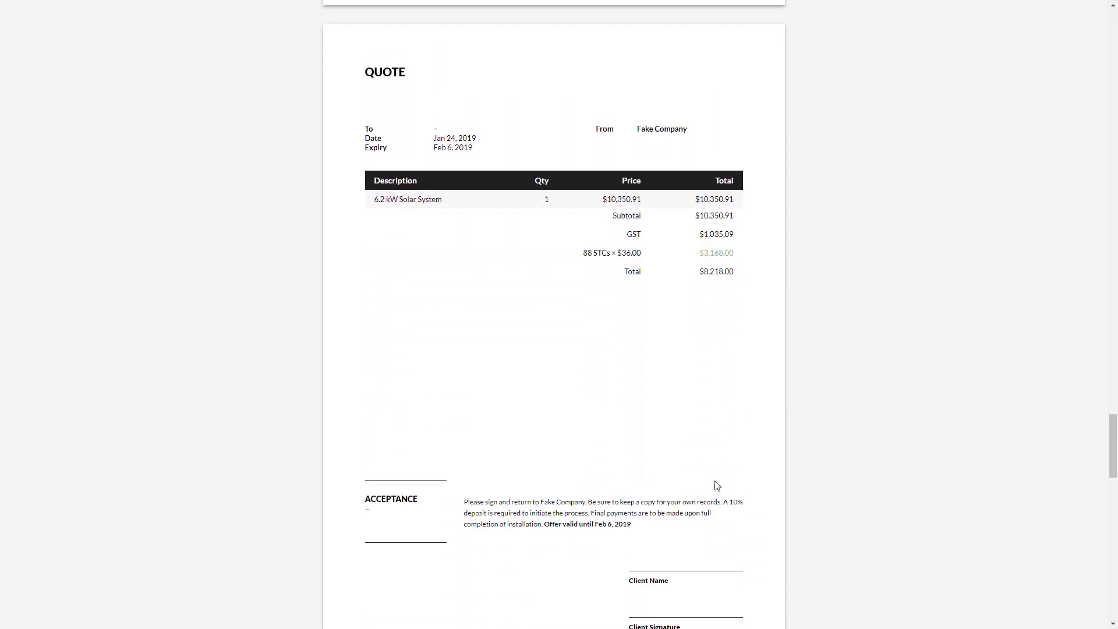
scroll(716, 486, "down", 2)
scroll(716, 486, "down", 4)
scroll(716, 486, "down", 2)
scroll(716, 486, "down", 1)
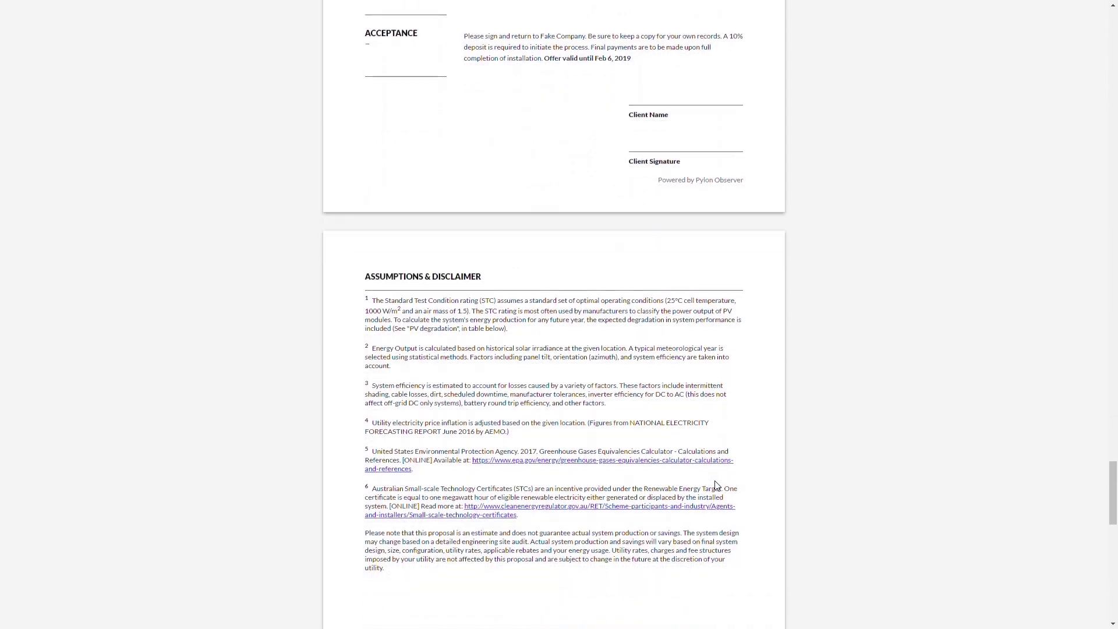